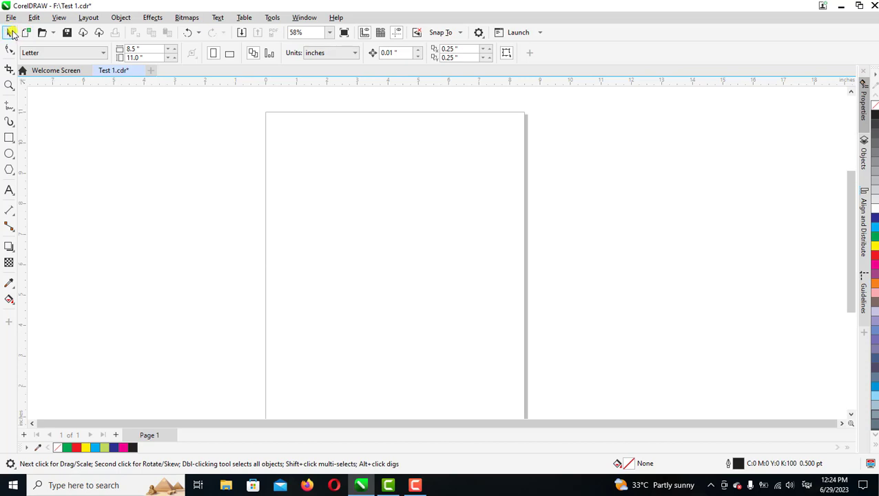
# Activate the Common Shapes tool from the Polygon tool group in the toolbox
pyautogui.click(8, 171)
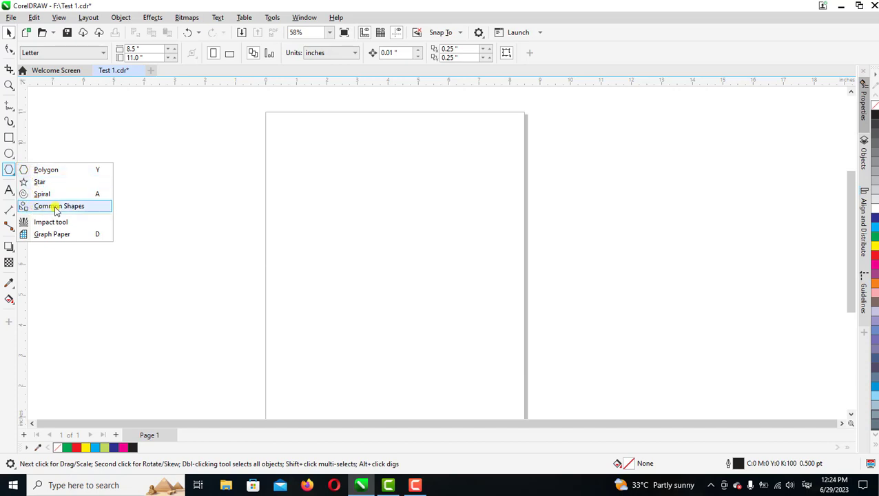
pyautogui.click(55, 207)
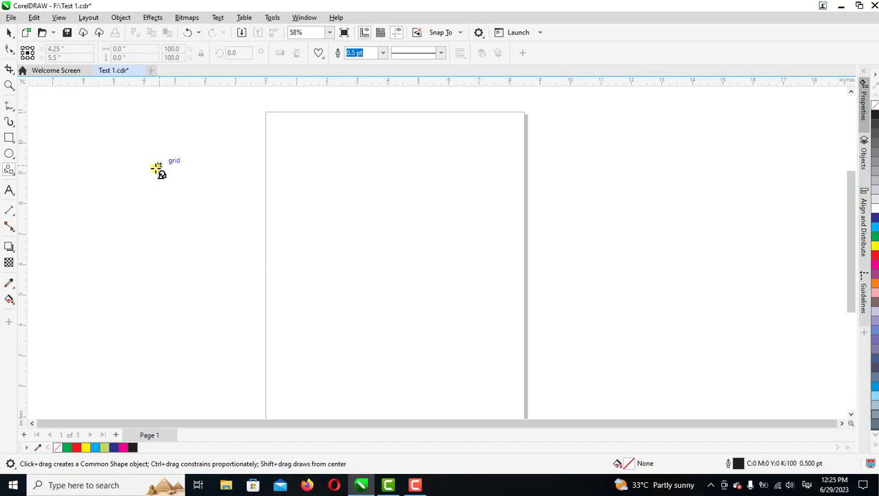
pyautogui.click(319, 55)
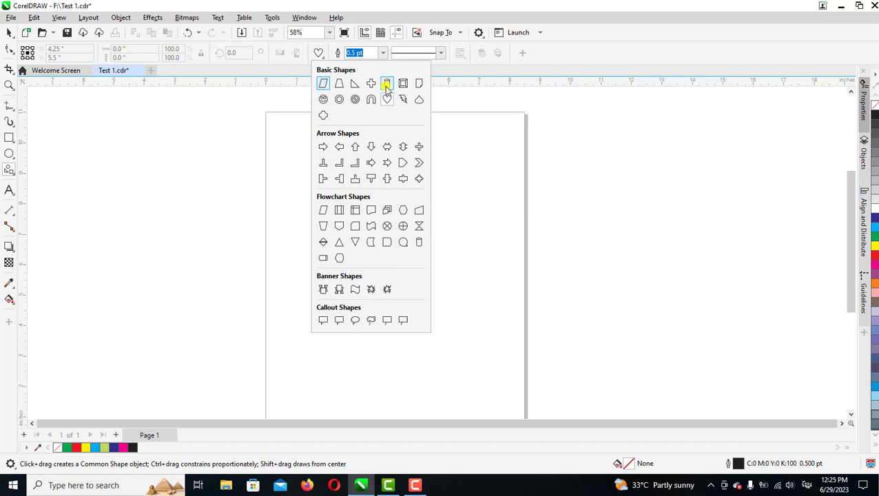
pyautogui.click(387, 101)
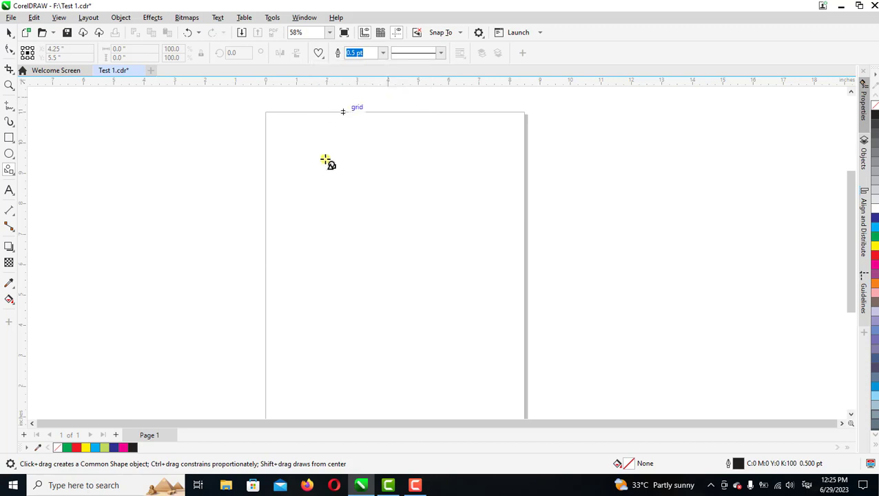
pyautogui.moveTo(335, 167)
pyautogui.mouseDown()
pyautogui.moveTo(497, 337)
pyautogui.moveTo(498, 350)
pyautogui.mouseUp()
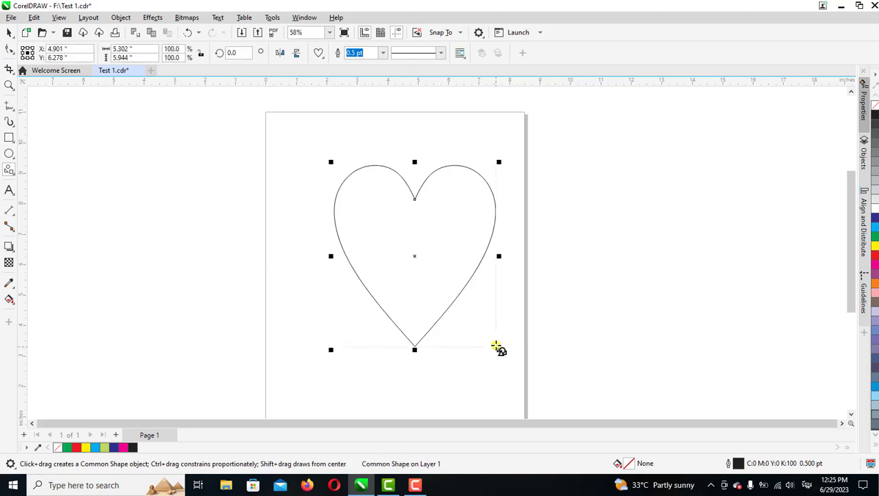
pyautogui.click(10, 32)
pyautogui.moveTo(411, 255); pyautogui.dragTo(396, 229)
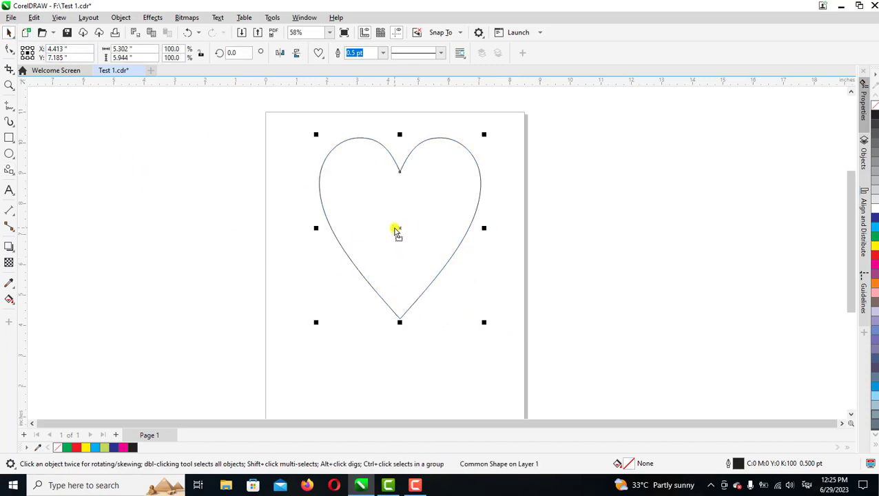
pyautogui.press('Delete')
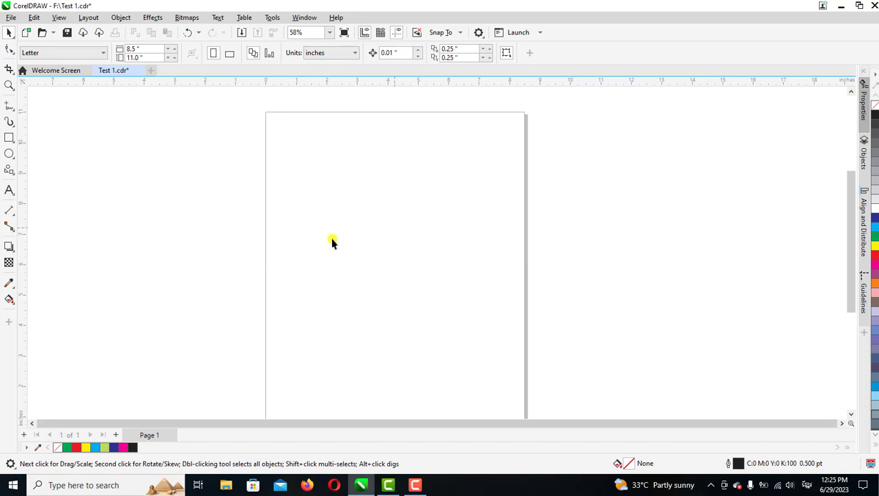
pyautogui.click(10, 171)
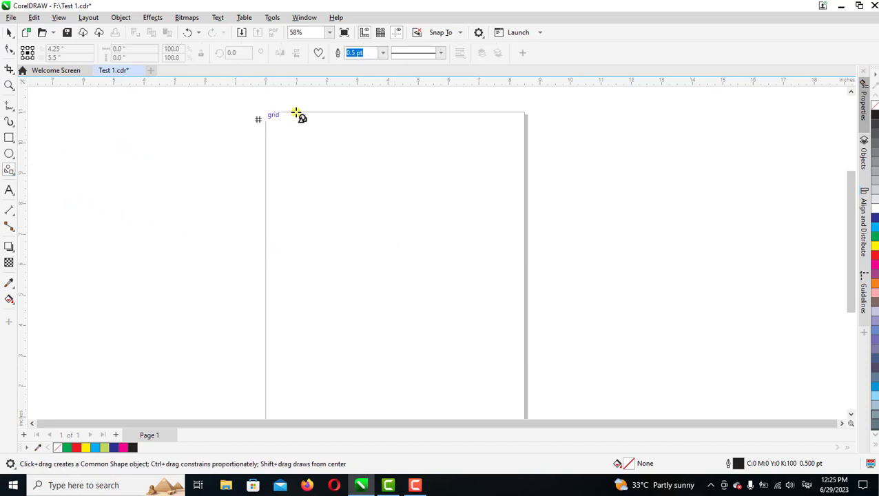
pyautogui.click(321, 54)
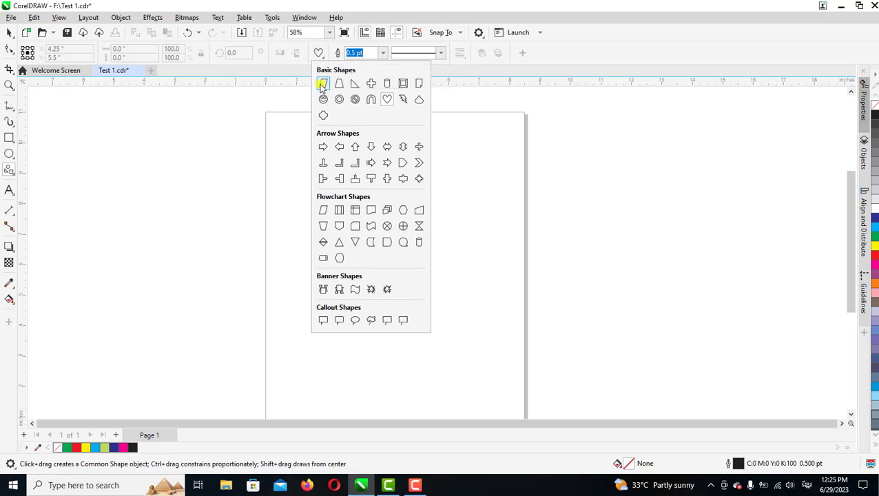
pyautogui.click(323, 84)
pyautogui.moveTo(329, 164)
pyautogui.mouseDown()
pyautogui.moveTo(365, 316)
pyautogui.moveTo(500, 315)
pyautogui.mouseUp()
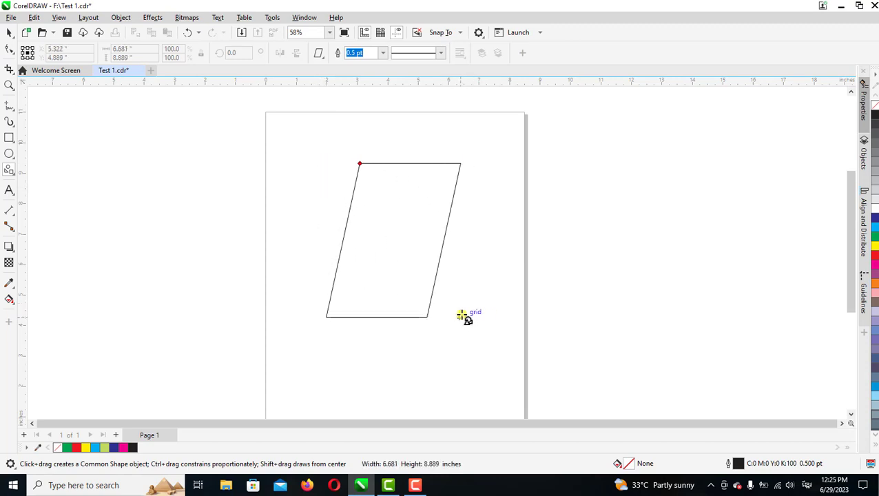
pyautogui.moveTo(501, 315); pyautogui.dragTo(485, 317)
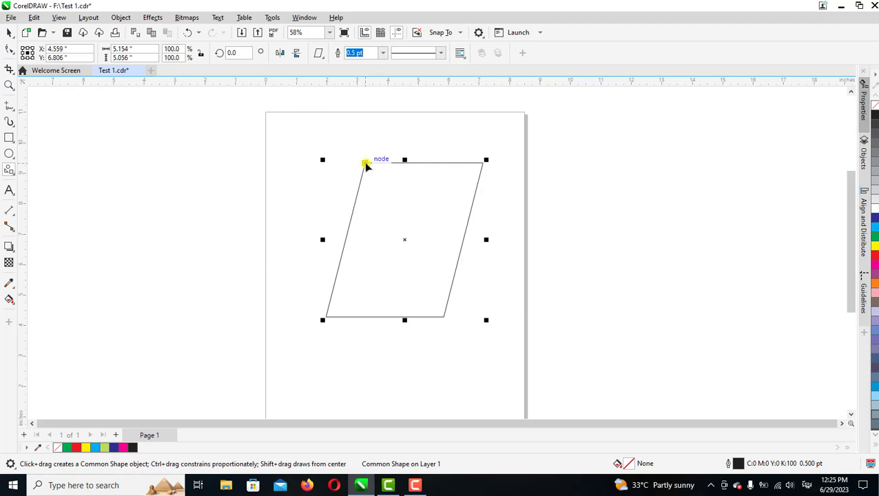
pyautogui.moveTo(366, 164)
pyautogui.mouseDown()
pyautogui.moveTo(438, 169)
pyautogui.moveTo(316, 169)
pyautogui.mouseUp()
pyautogui.click(8, 32)
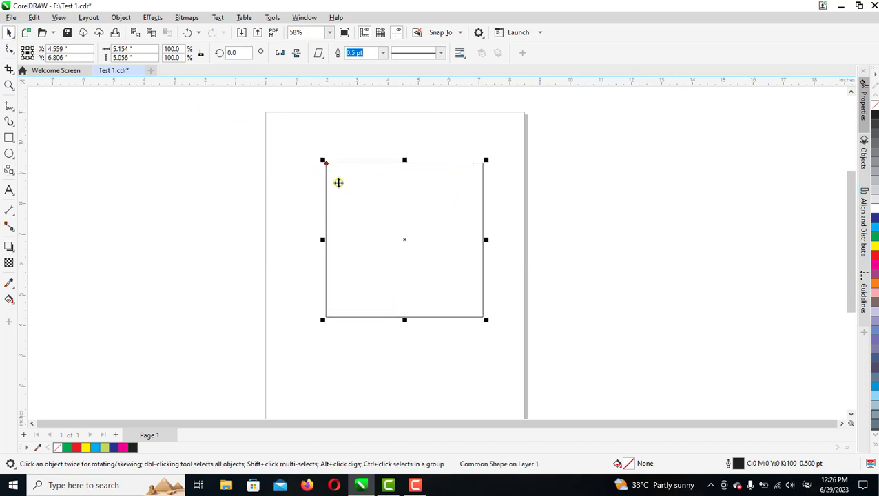
pyautogui.click(351, 184)
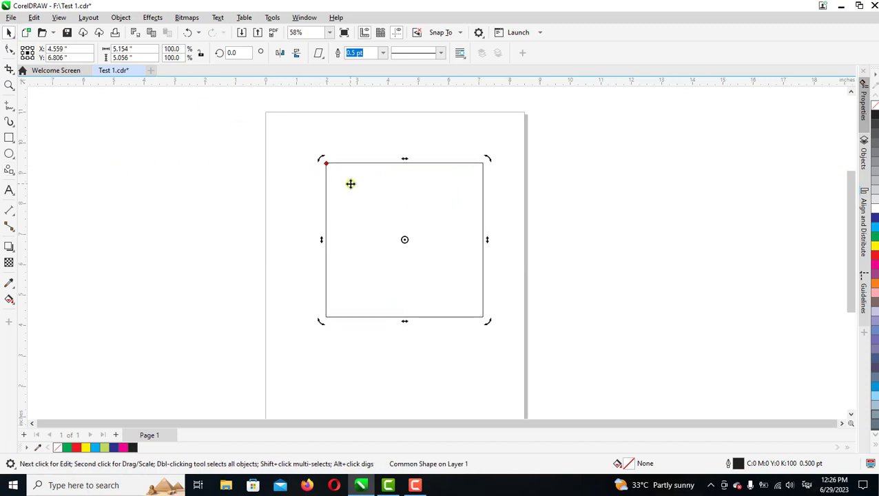
pyautogui.press('Delete')
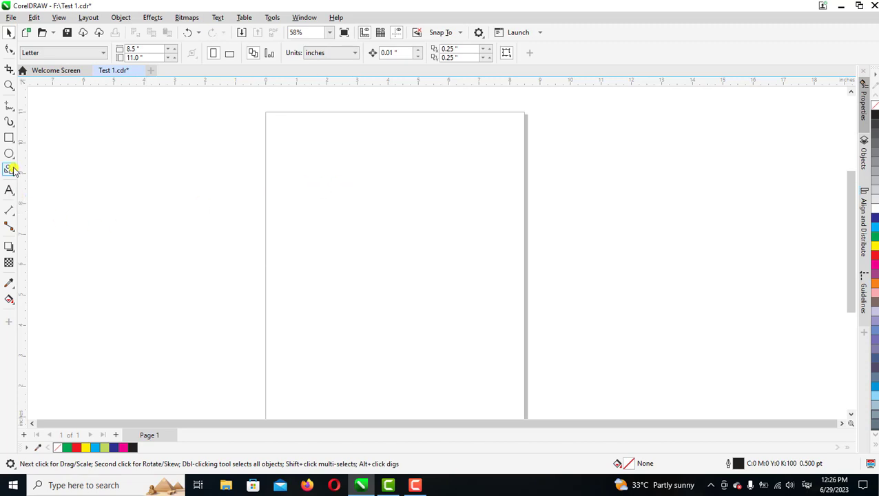
pyautogui.click(10, 170)
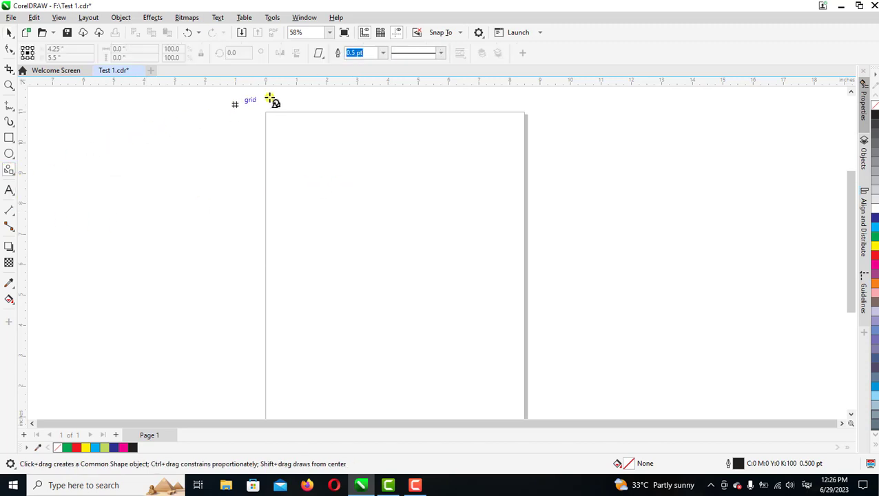
pyautogui.click(318, 54)
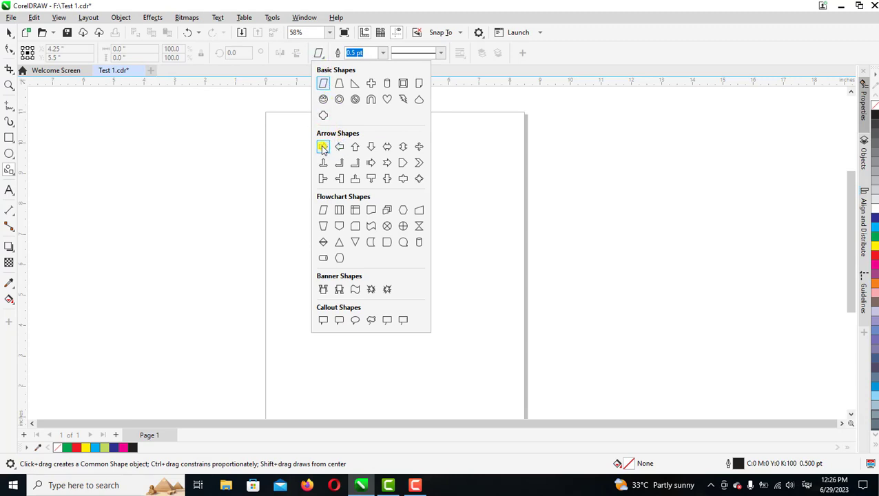
pyautogui.click(323, 149)
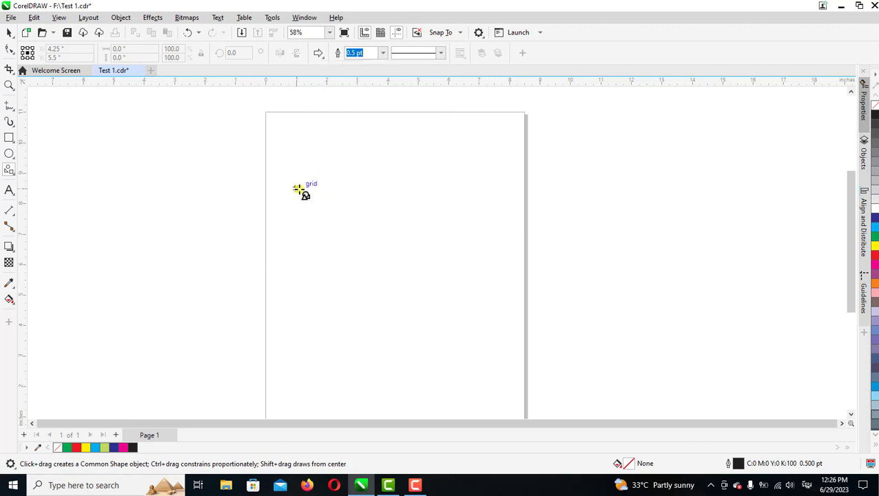
pyautogui.moveTo(299, 187)
pyautogui.mouseDown()
pyautogui.moveTo(441, 271)
pyautogui.moveTo(475, 261)
pyautogui.mouseUp()
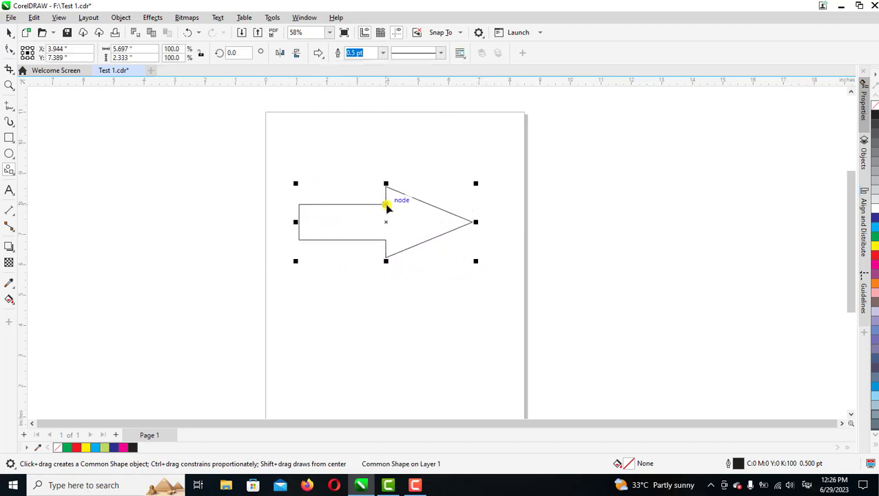
pyautogui.moveTo(385, 205)
pyautogui.mouseDown()
pyautogui.moveTo(385, 180)
pyautogui.moveTo(384, 216)
pyautogui.moveTo(378, 171)
pyautogui.moveTo(411, 193)
pyautogui.moveTo(428, 167)
pyautogui.moveTo(407, 206)
pyautogui.moveTo(402, 171)
pyautogui.moveTo(456, 173)
pyautogui.moveTo(447, 172)
pyautogui.mouseUp()
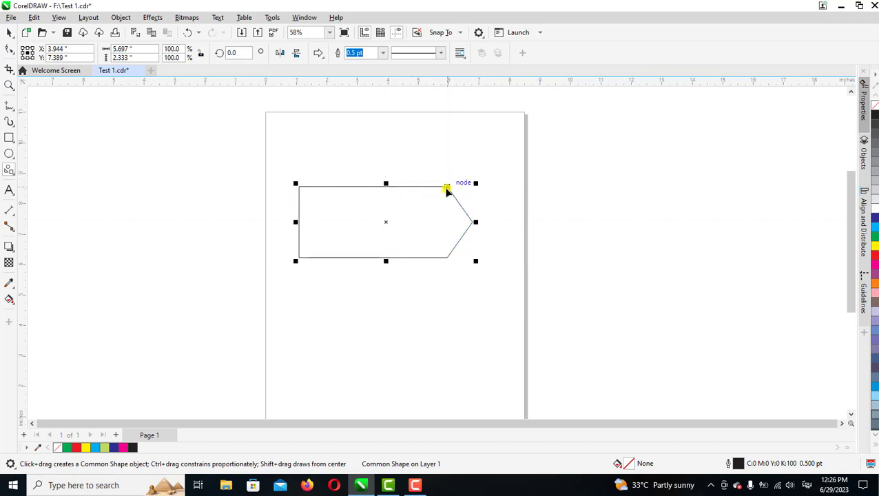
pyautogui.moveTo(447, 187); pyautogui.dragTo(416, 211)
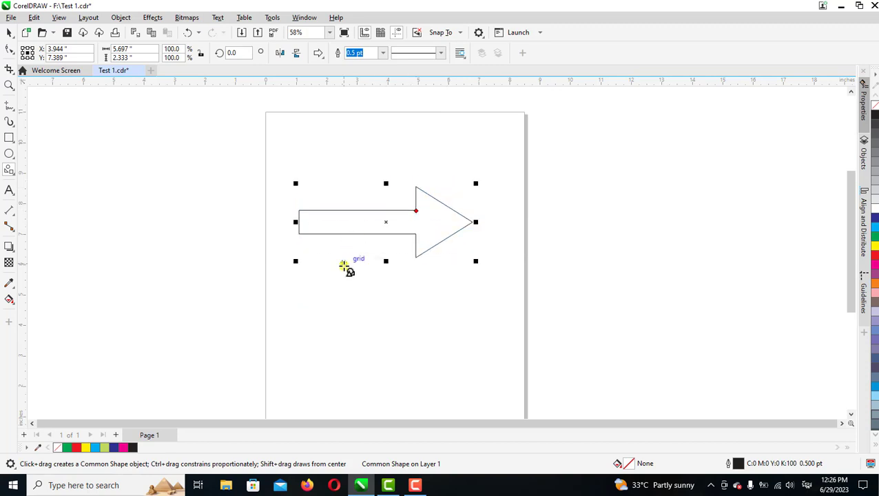
pyautogui.click(9, 33)
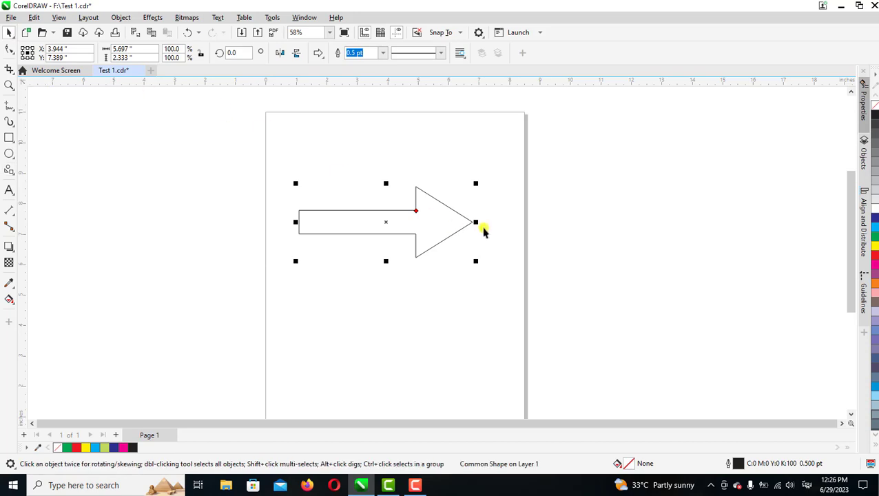
pyautogui.click(481, 229)
pyautogui.moveTo(394, 224)
pyautogui.mouseDown()
pyautogui.moveTo(394, 178)
pyautogui.moveTo(378, 176)
pyautogui.mouseUp()
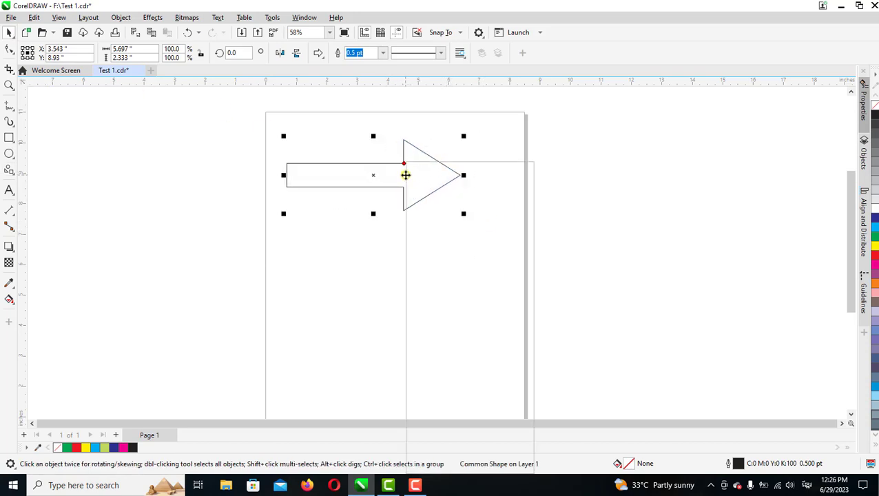
pyautogui.rightClick(406, 175)
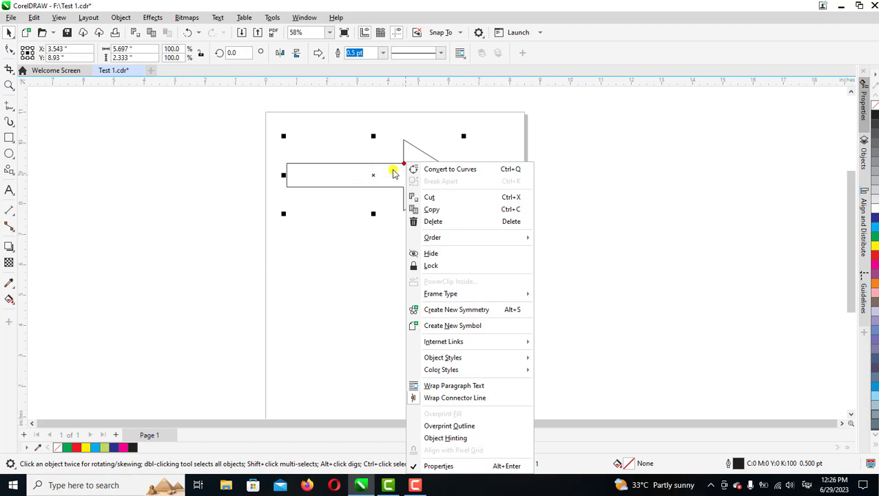
pyautogui.click(438, 221)
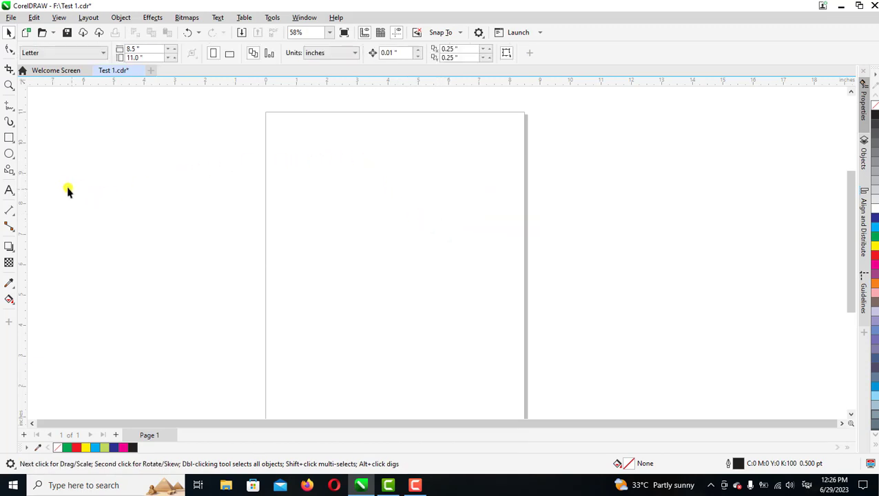
# Draw a rounded rectangle callout with its tail pointing toward the page's upper right
pyautogui.click(10, 170)
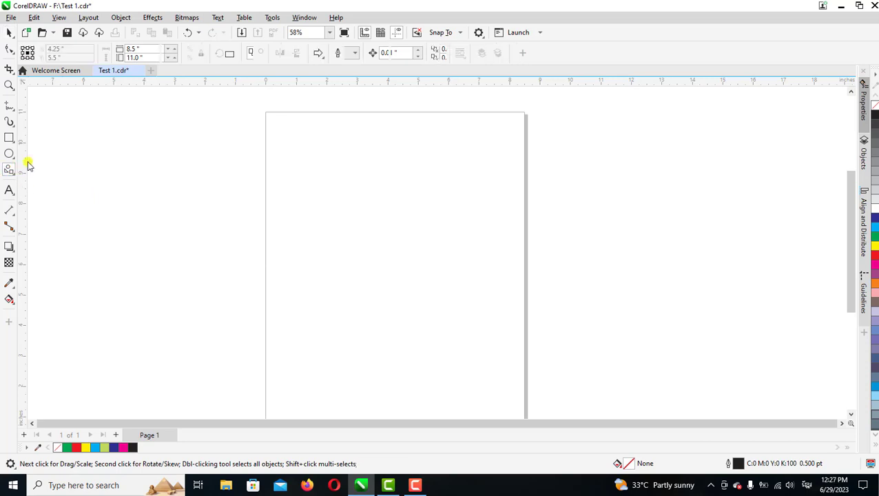
pyautogui.click(320, 55)
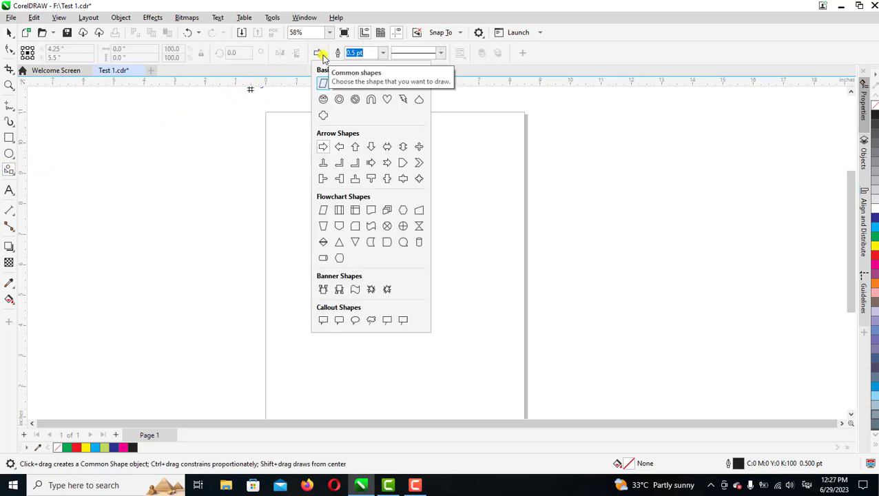
pyautogui.click(339, 321)
pyautogui.moveTo(335, 170)
pyautogui.mouseDown()
pyautogui.moveTo(380, 290)
pyautogui.moveTo(457, 314)
pyautogui.moveTo(509, 279)
pyautogui.mouseUp()
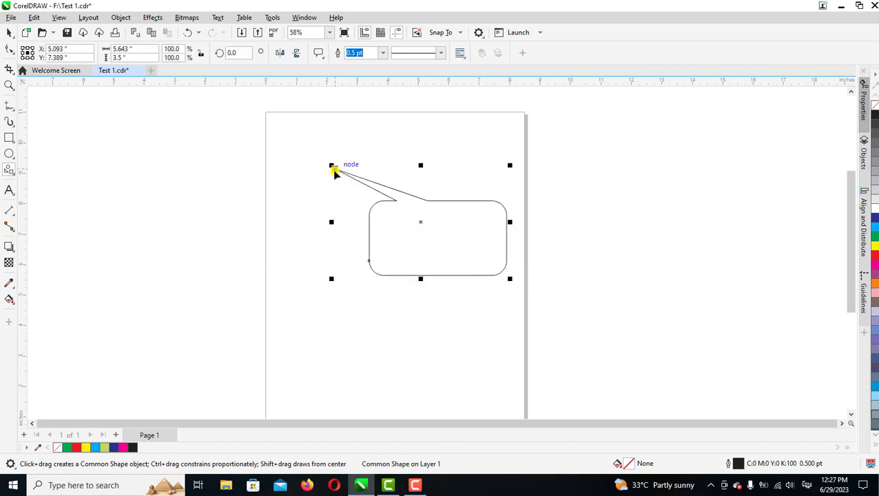
pyautogui.moveTo(334, 167)
pyautogui.mouseDown()
pyautogui.moveTo(336, 352)
pyautogui.moveTo(494, 129)
pyautogui.moveTo(508, 130)
pyautogui.mouseUp()
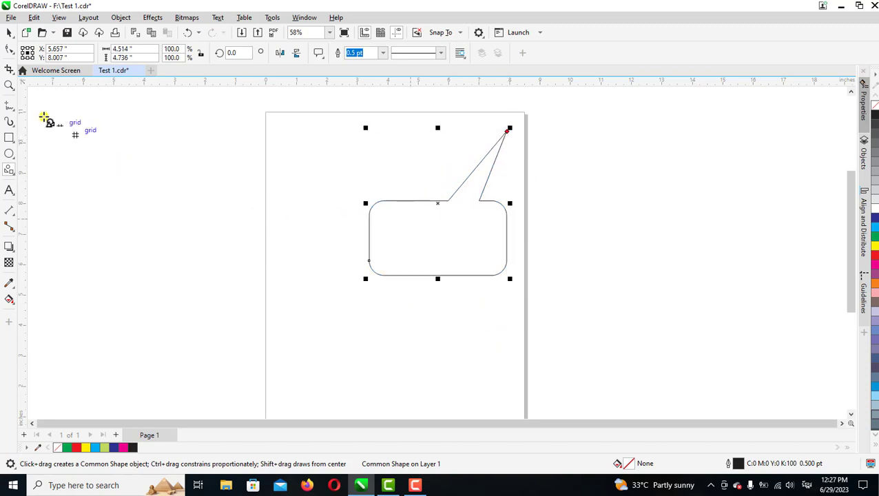
# Move the callout left and slightly up with the Pick tool
pyautogui.click(9, 32)
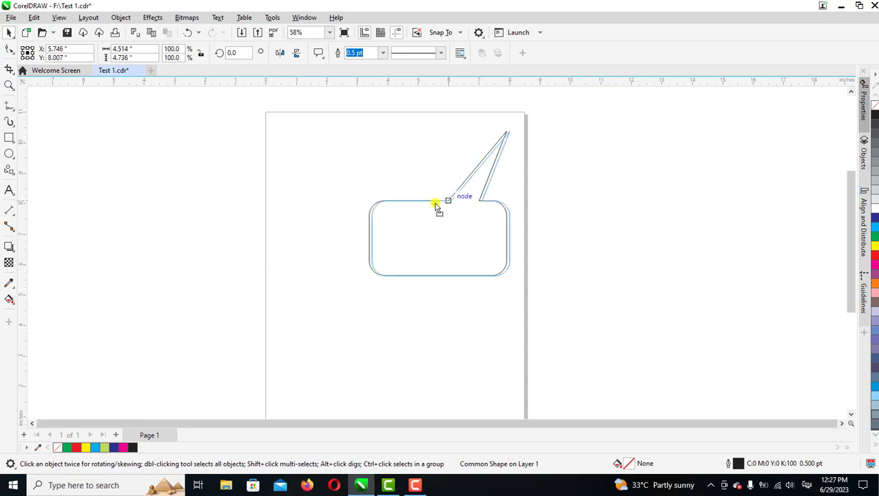
pyautogui.moveTo(435, 207); pyautogui.dragTo(390, 198)
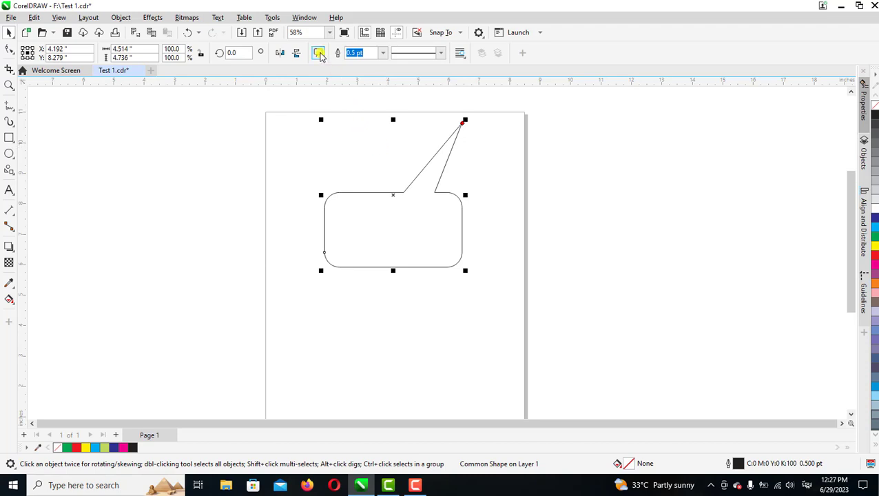
pyautogui.click(319, 54)
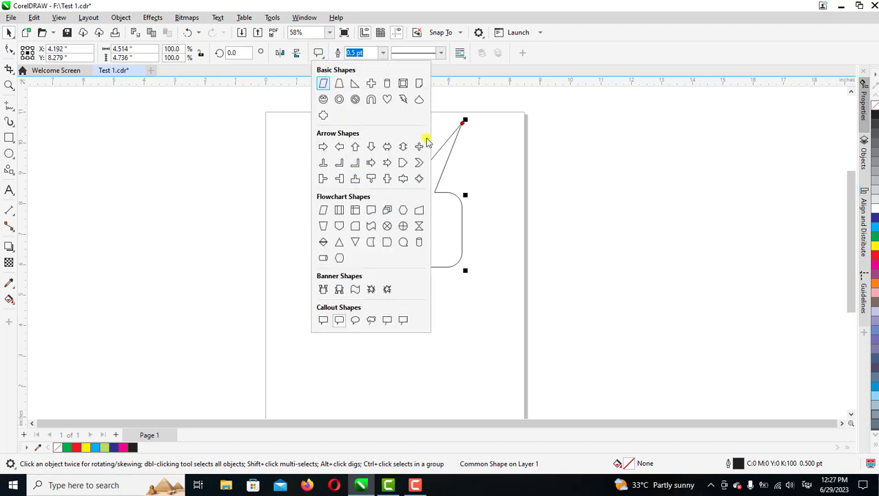